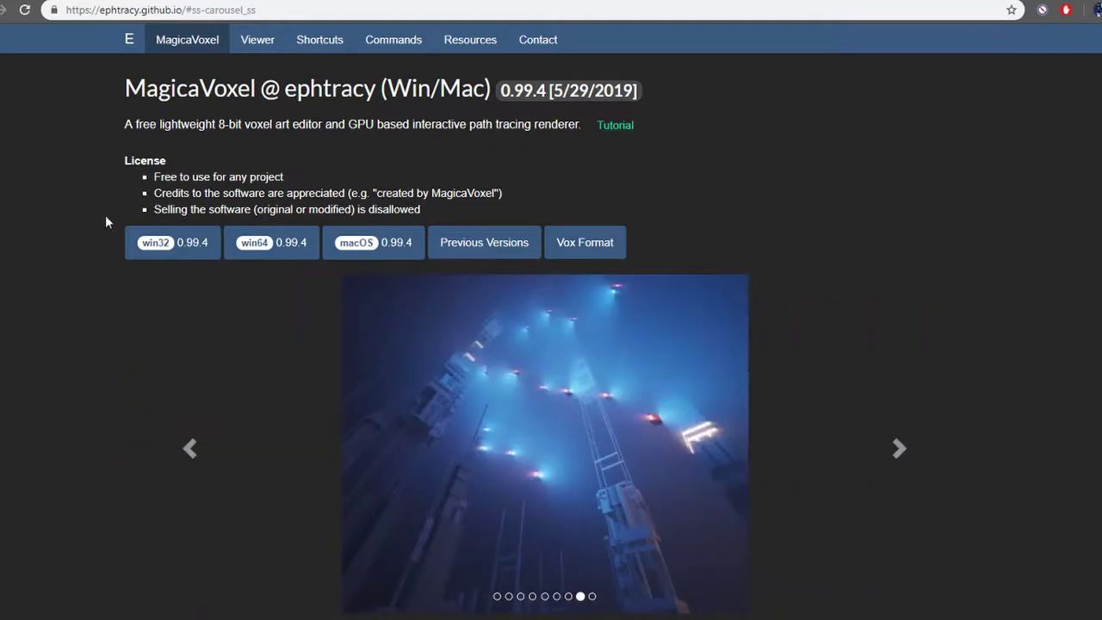
scroll(120, 229, down, 3)
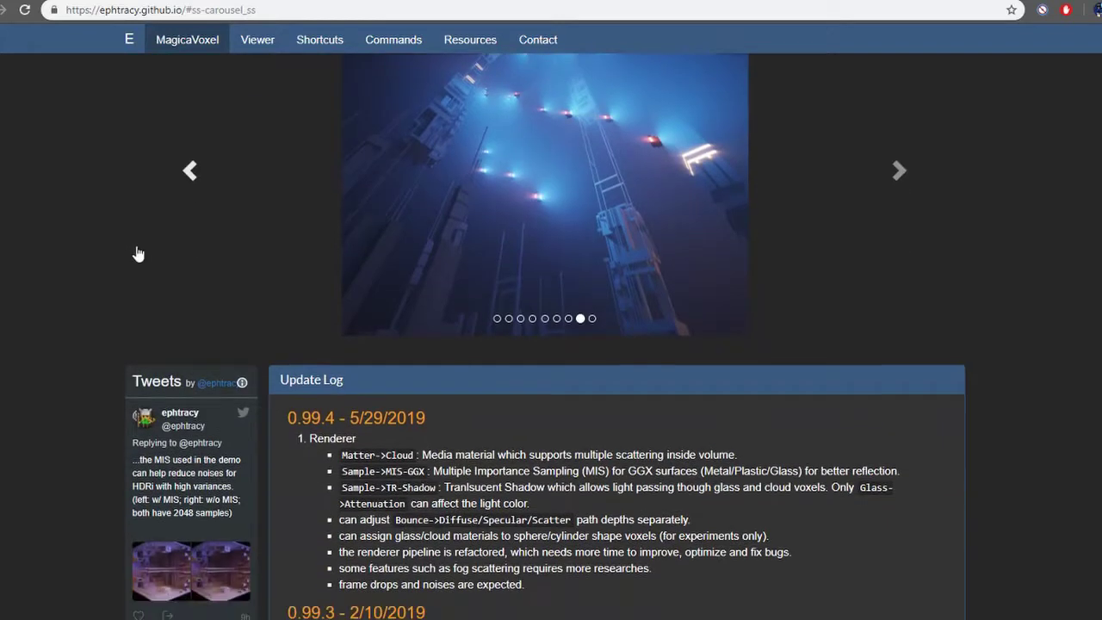
scroll(134, 249, down, 1)
scroll(110, 237, down, 3)
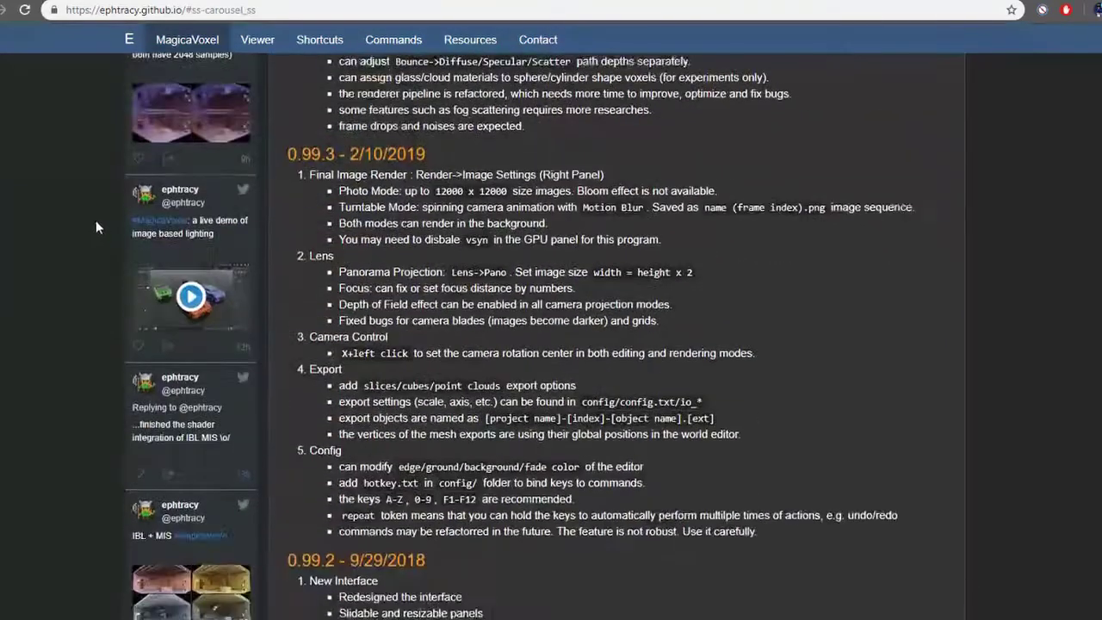
scroll(93, 220, down, 3)
scroll(108, 245, up, 3)
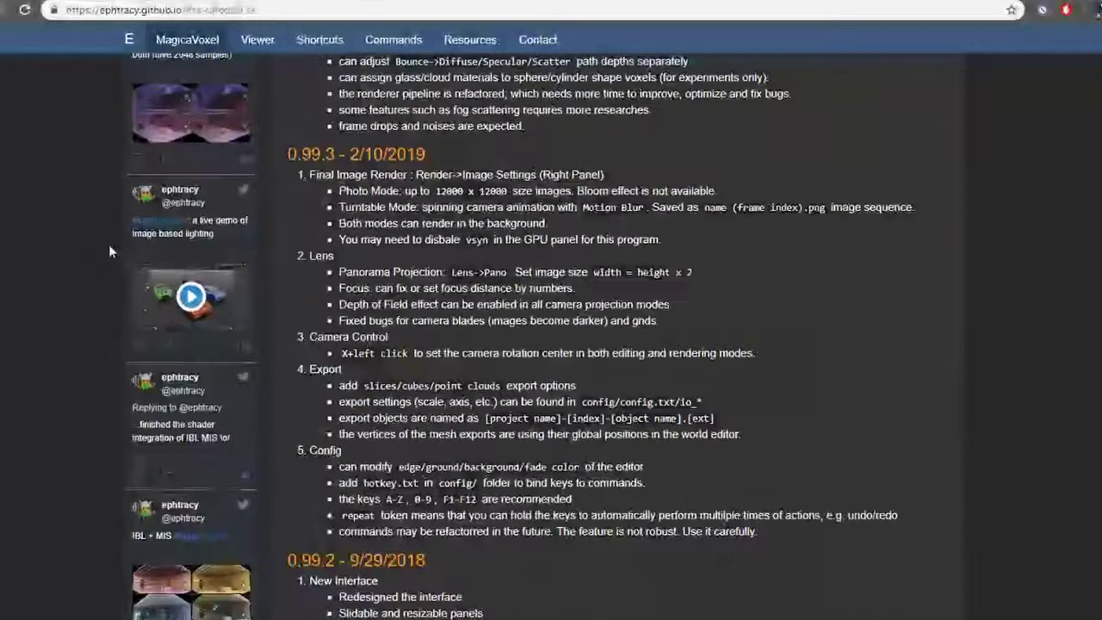
scroll(108, 244, up, 4)
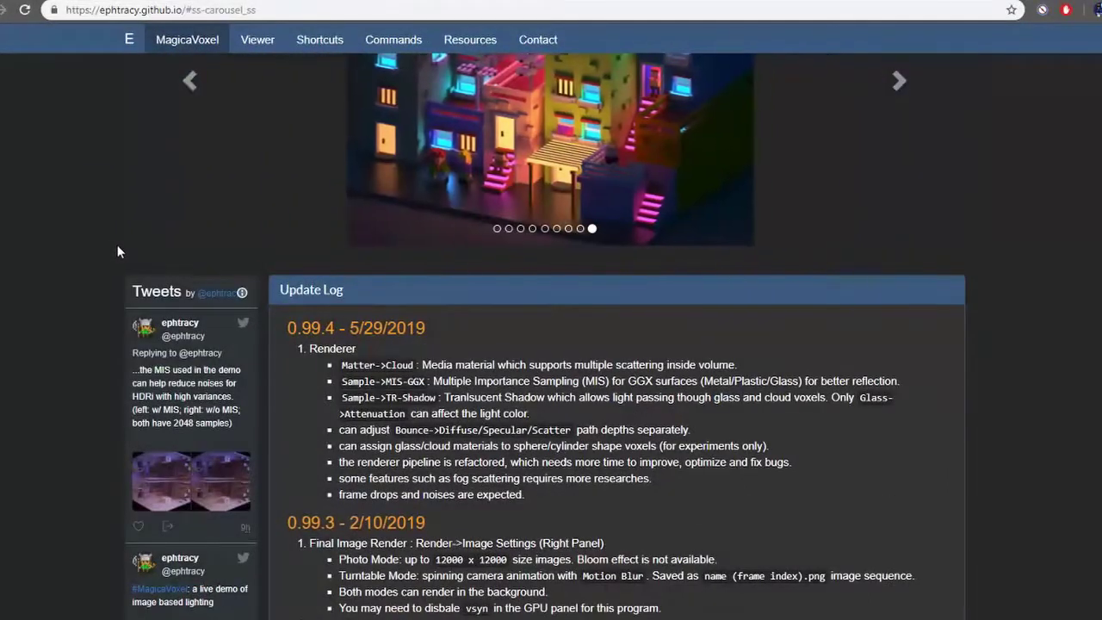
scroll(119, 263, up, 1)
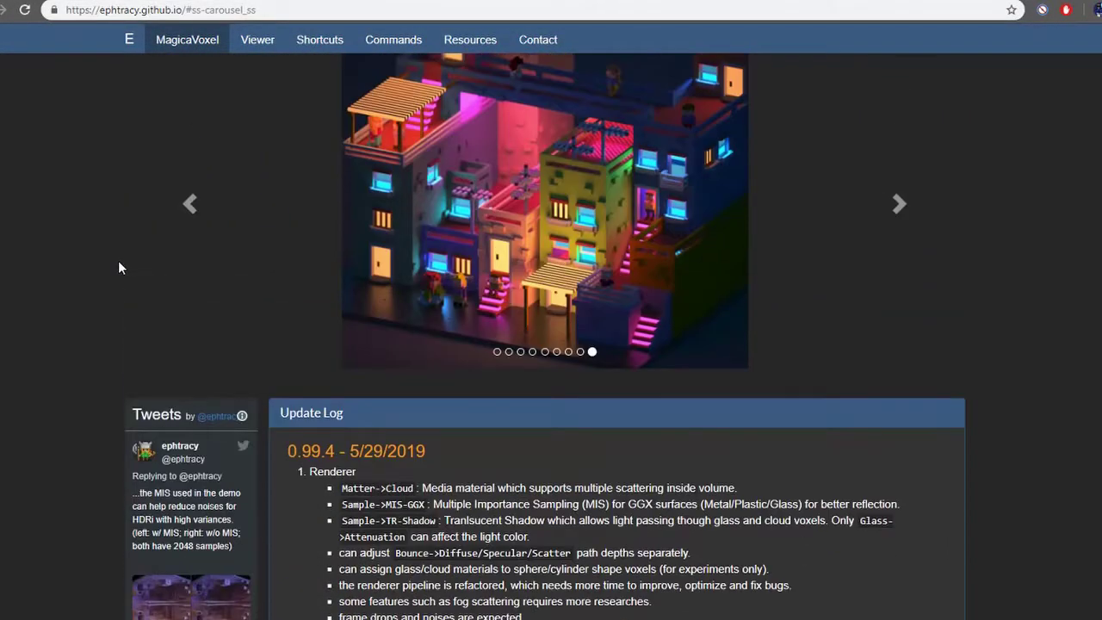
scroll(103, 272, up, 1)
scroll(90, 277, down, 2)
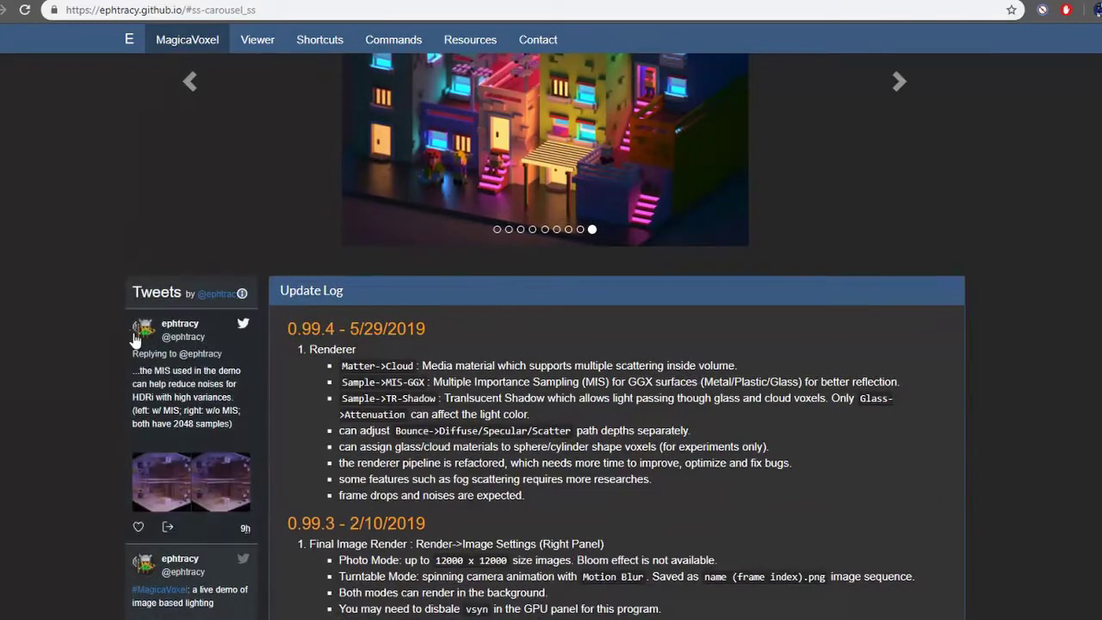
scroll(142, 357, down, 6)
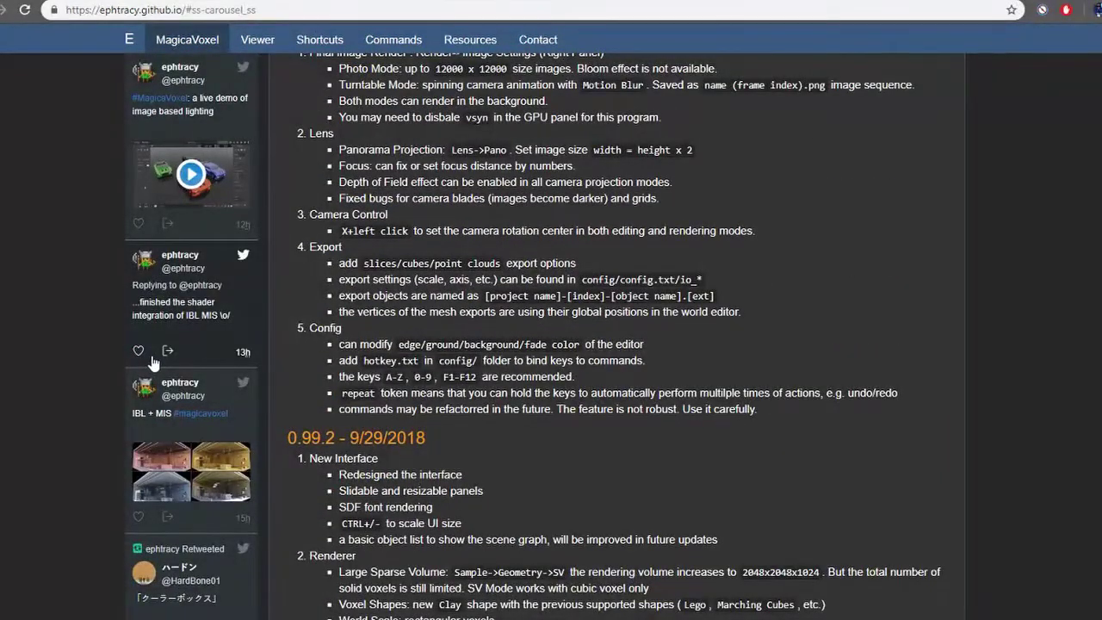
scroll(153, 359, up, 6)
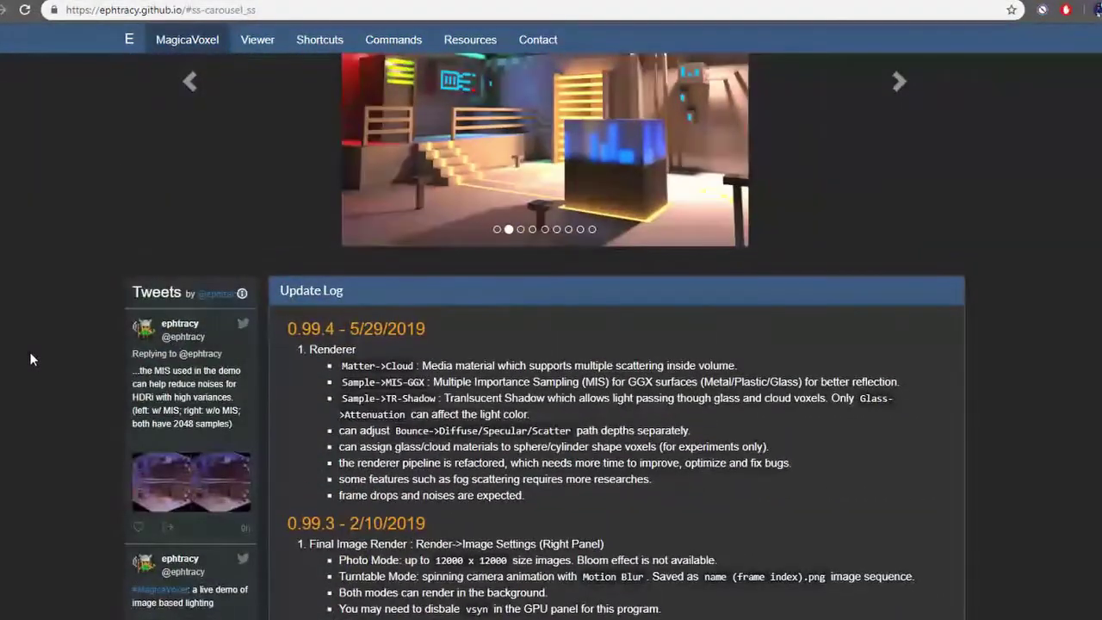
scroll(77, 257, up, 4)
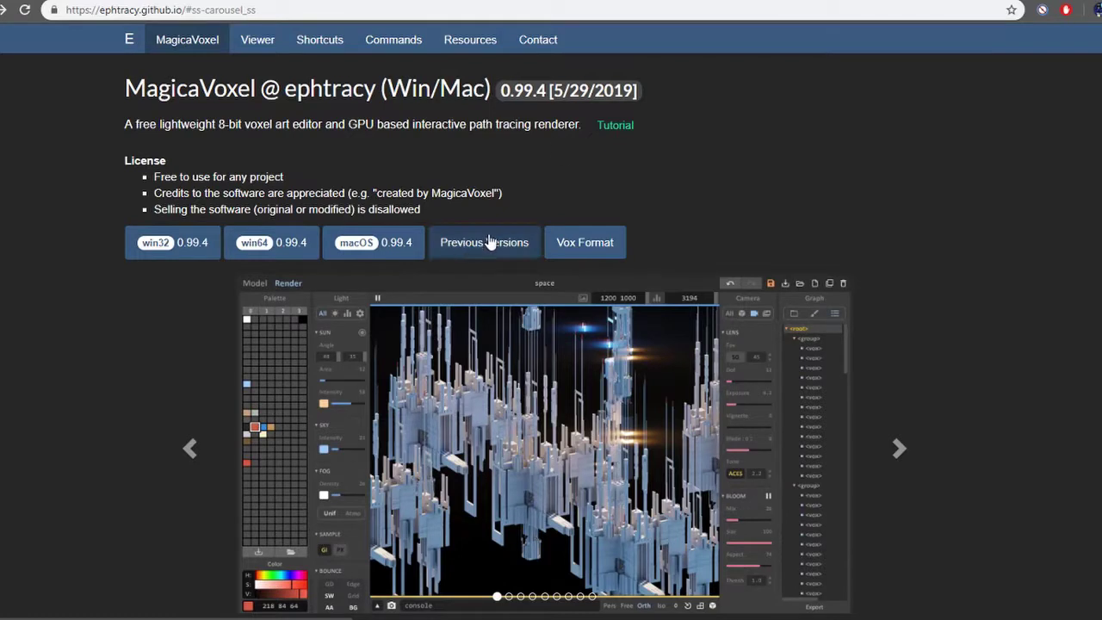
Open the Vox Format link, which leads to the ephtracy voxel-model repository on GitHub.
click(605, 247)
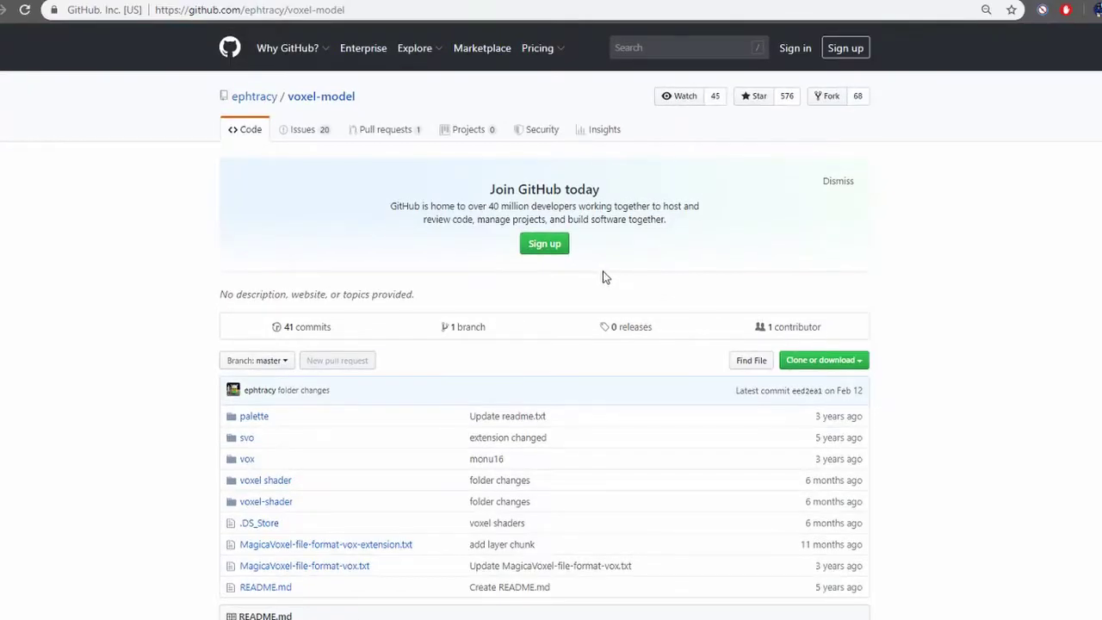
Go back from the GitHub repository to the MagicaVoxel home page.
key(alt+Left)
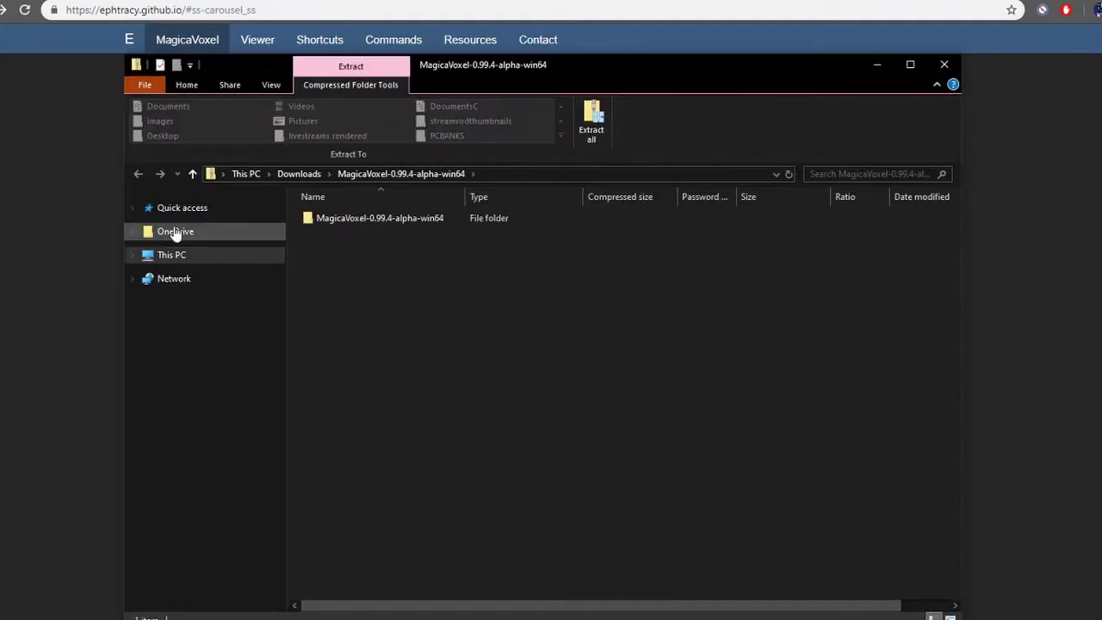
Extract the archive to the suggested folder, launch MagicaVoxel.exe, and expand SmartScreen's More info.
click(594, 121)
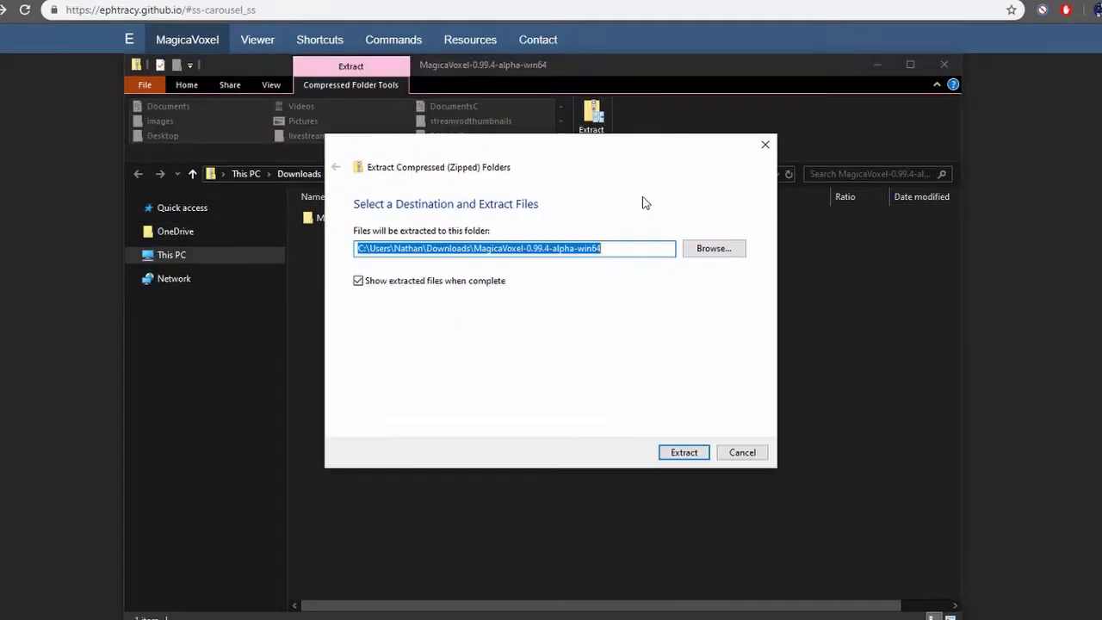
click(683, 453)
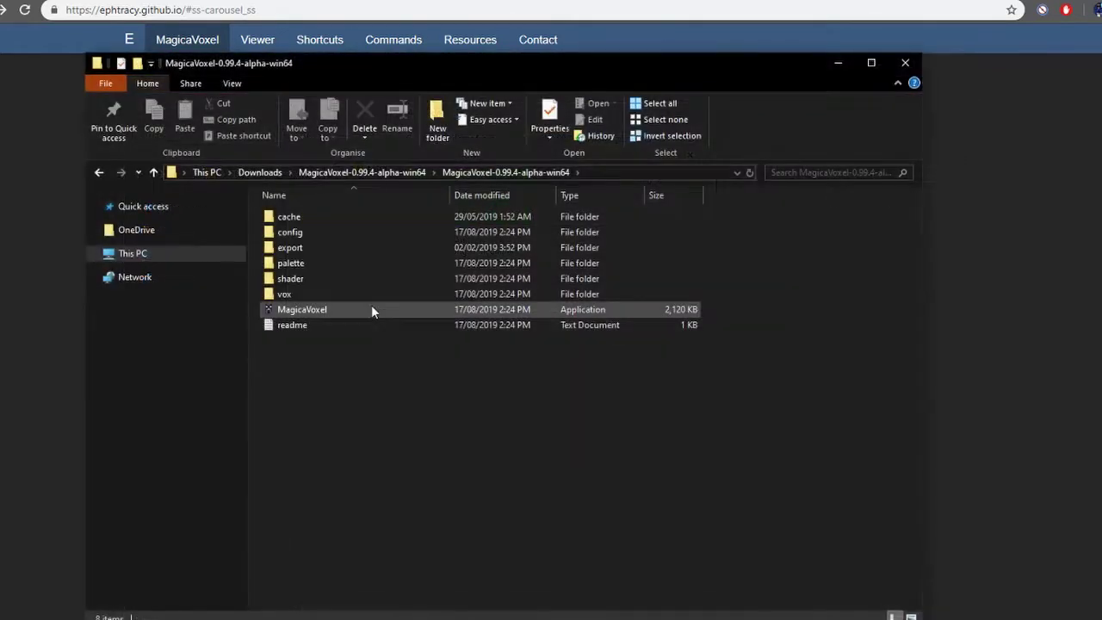
double_click(377, 309)
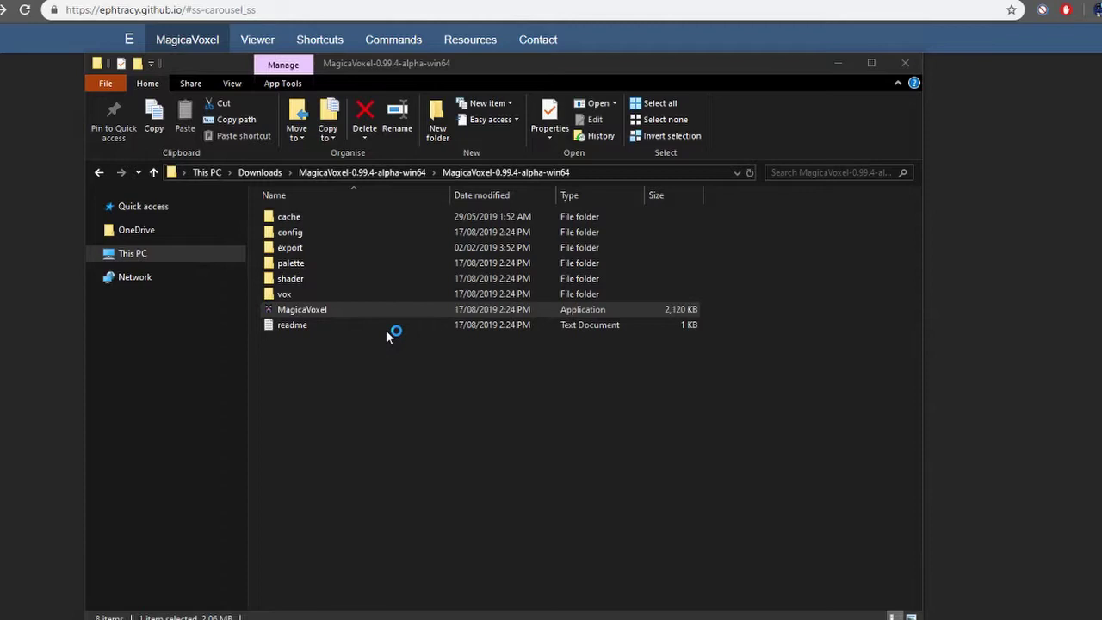
click(393, 202)
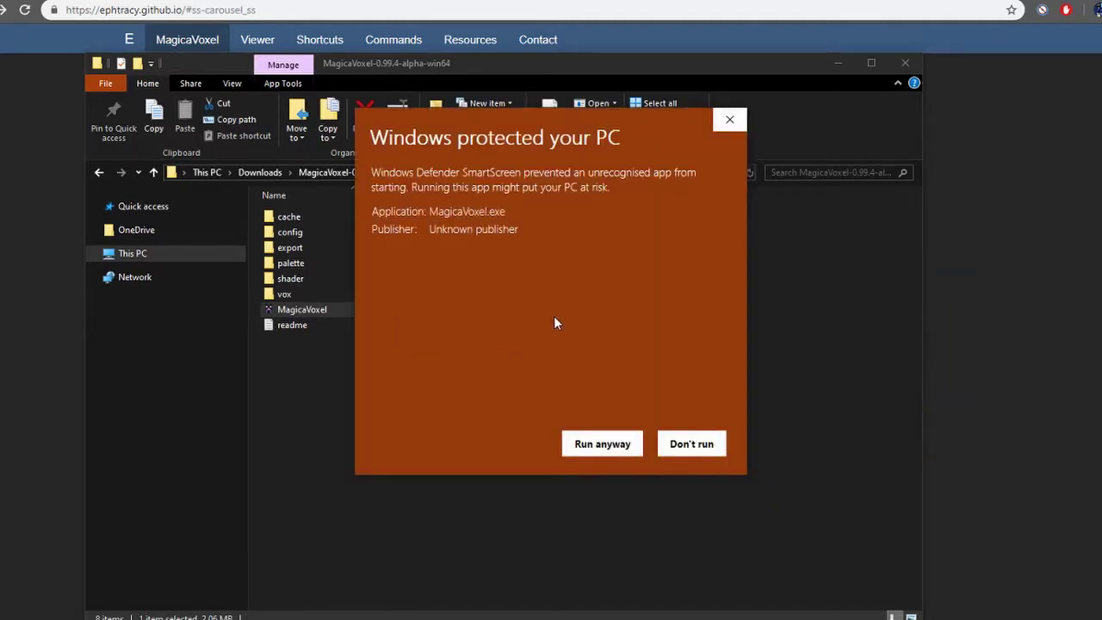
Run MagicaVoxel anyway, orbit the default 40×40×40 cube, and browse the chr sample folder.
click(602, 444)
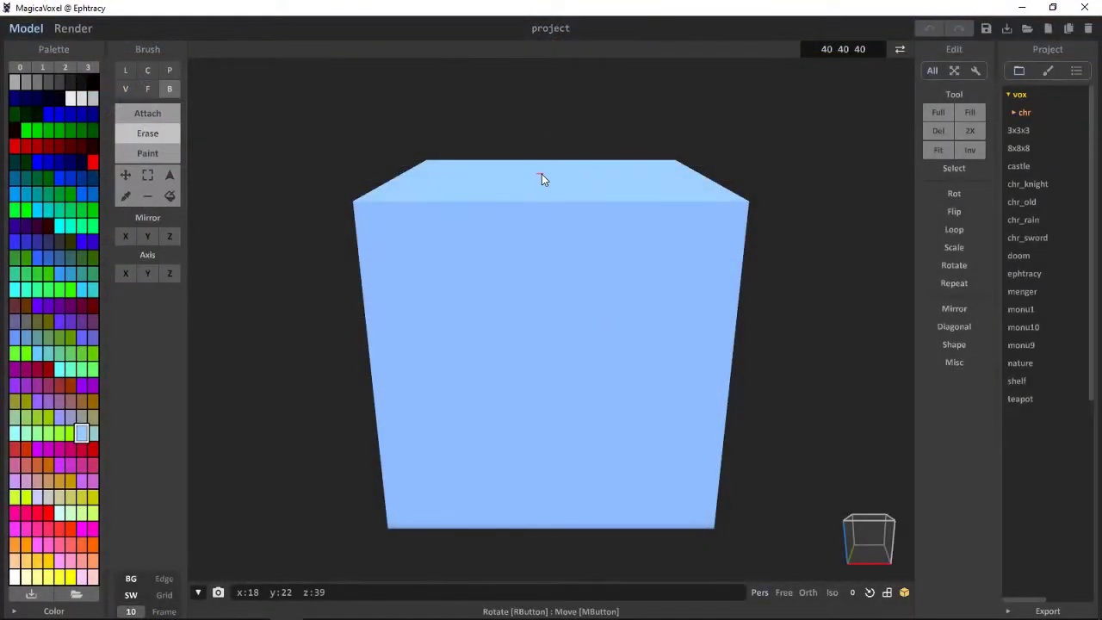
right_drag(664, 244, 641, 309)
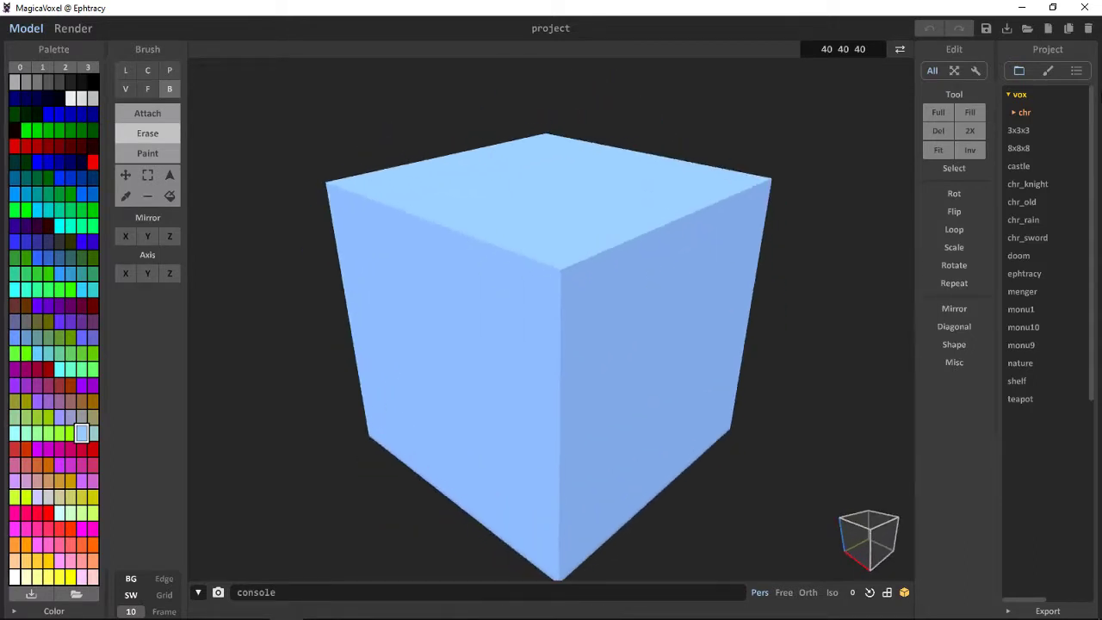
click(1018, 112)
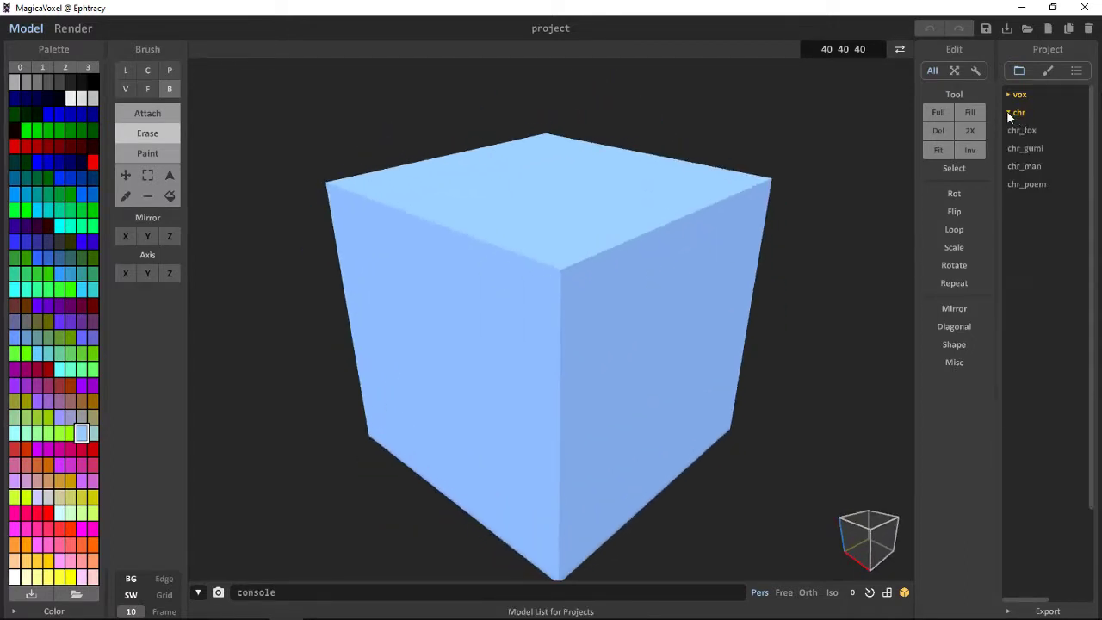
click(1007, 111)
click(1007, 111)
click(1005, 113)
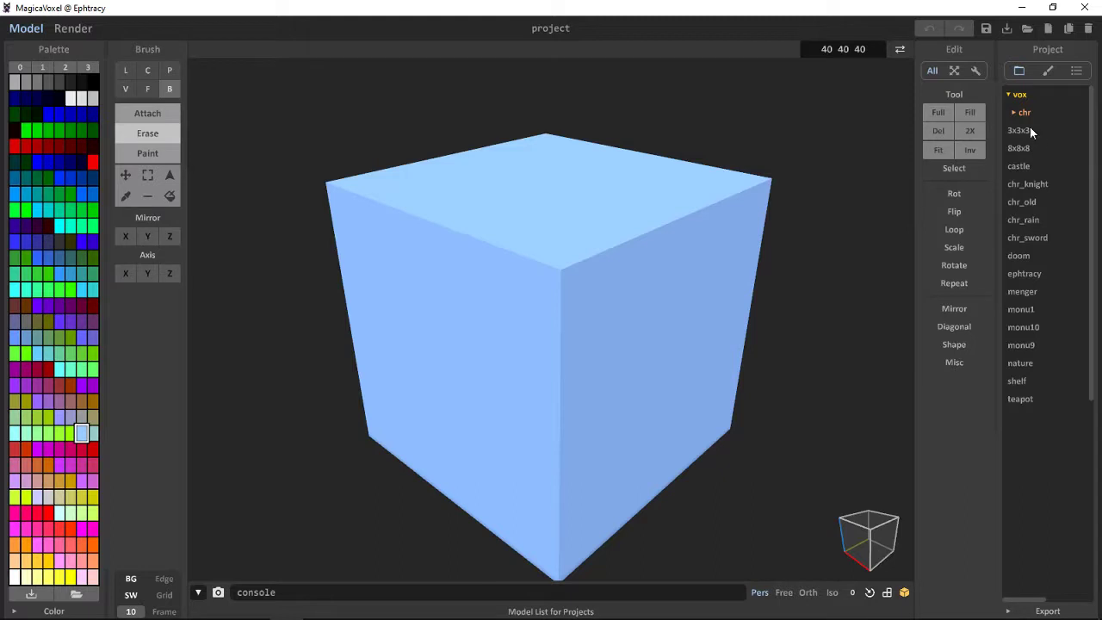
click(1013, 111)
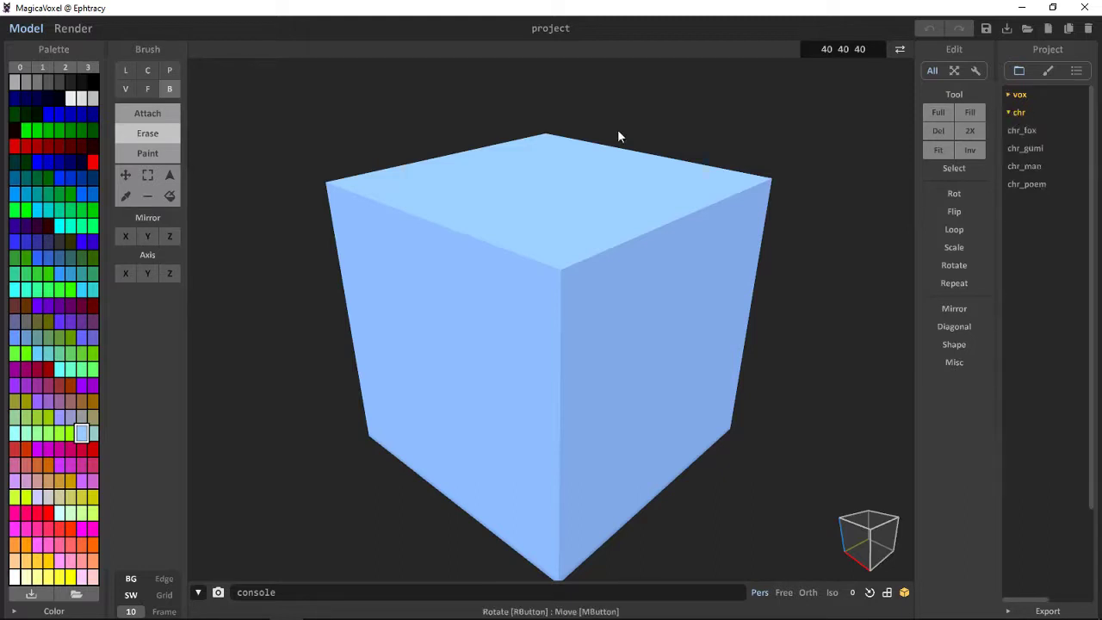
right_drag(594, 240, 610, 261)
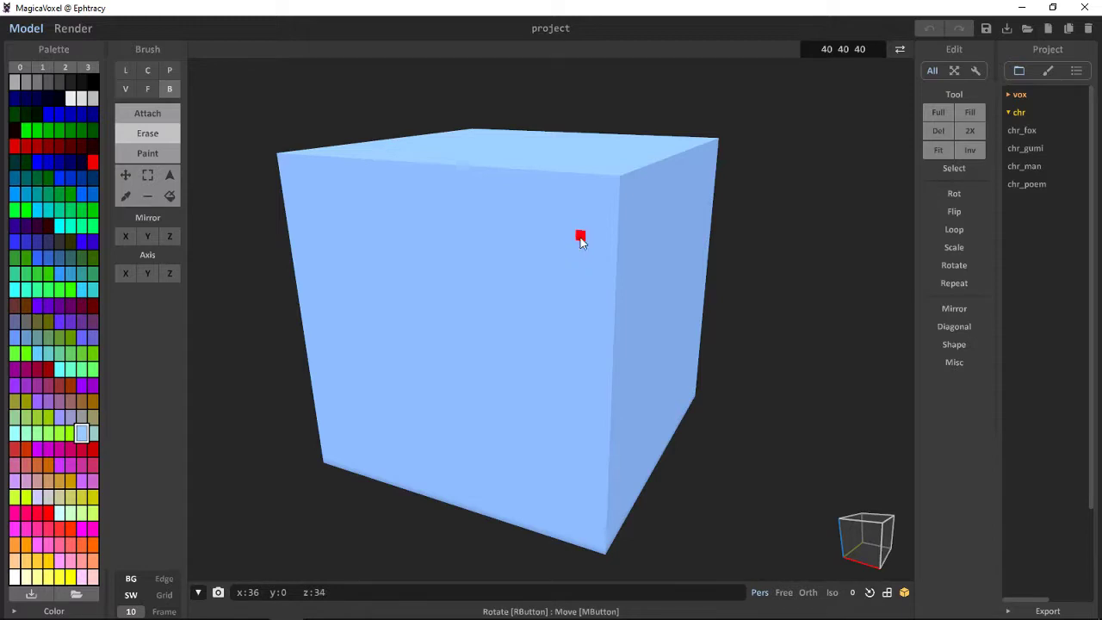
right_drag(567, 236, 505, 203)
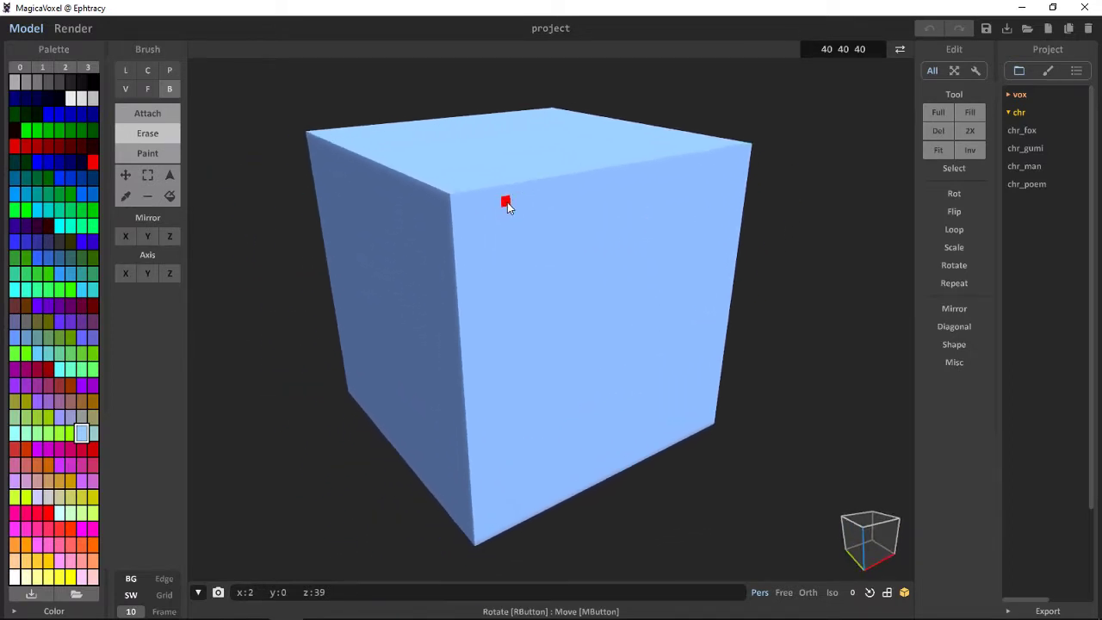
Erase the cube in Face mode down to one floor layer, undoing a stray notch.
click(155, 134)
mouse_move(409, 177)
mouse_down()
mouse_move(545, 206)
mouse_move(543, 215)
mouse_up()
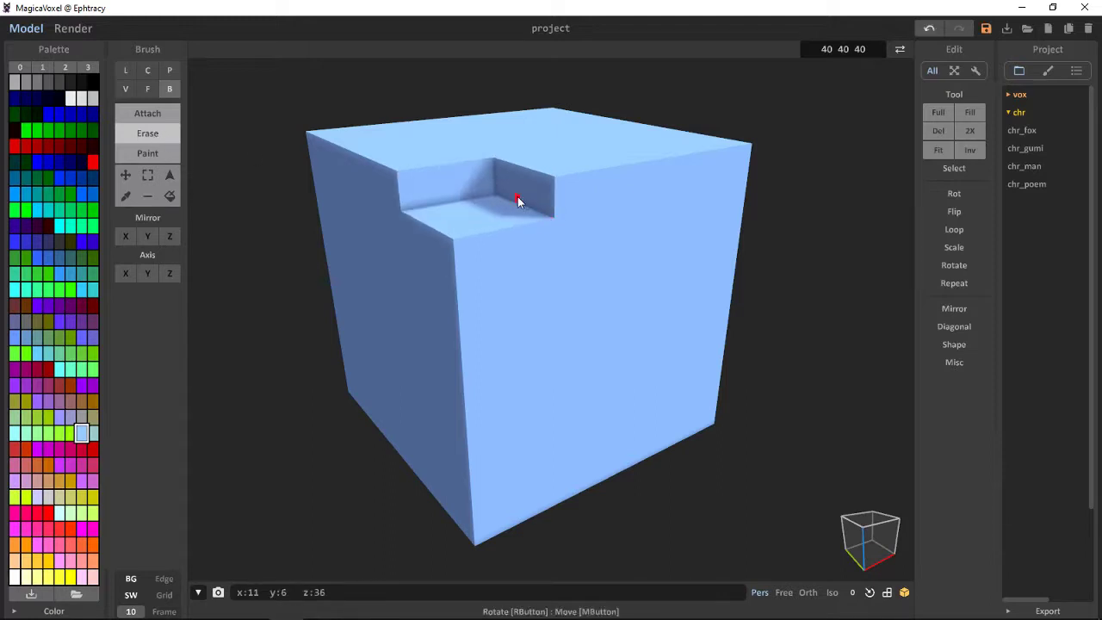
key(ctrl+z)
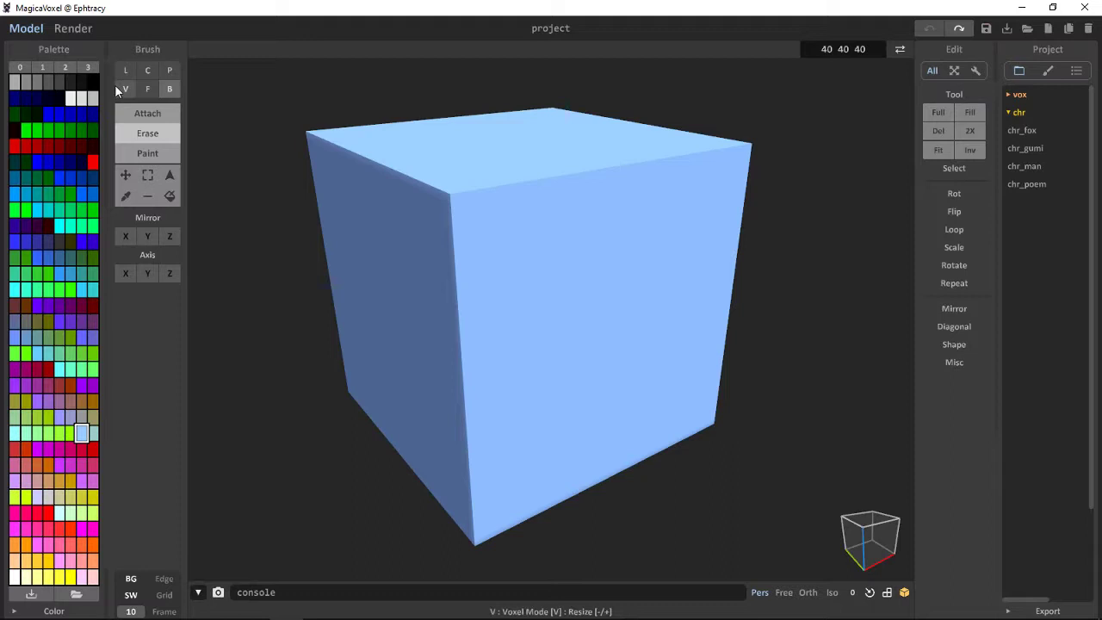
click(147, 89)
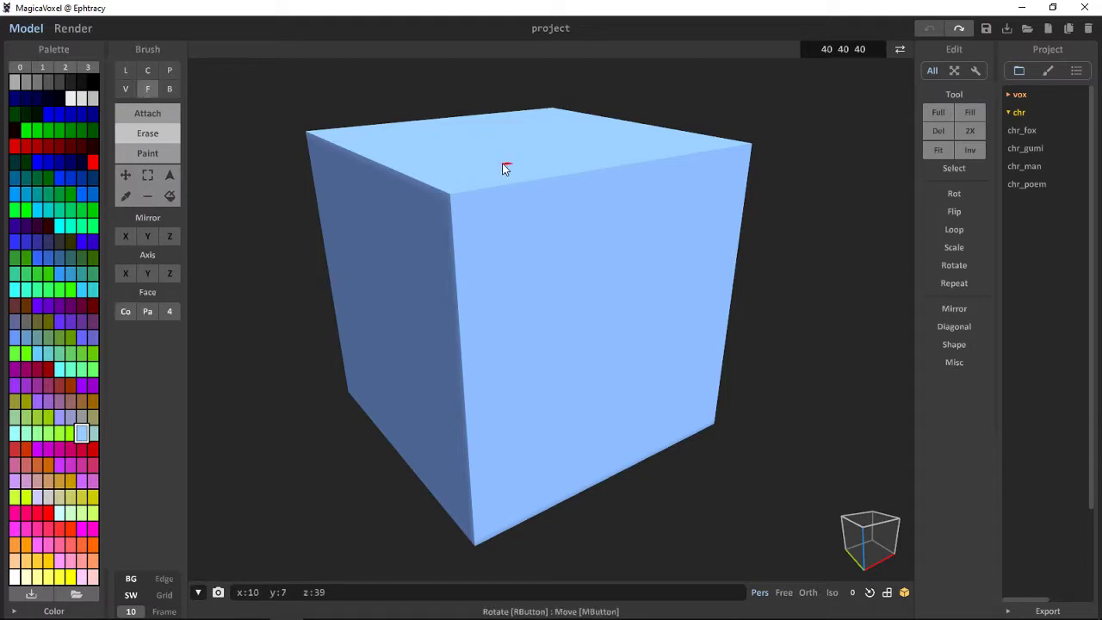
drag(503, 165, 540, 462)
mouse_move(542, 458)
right_down()
mouse_move(513, 450)
mouse_move(504, 463)
mouse_move(529, 394)
mouse_move(530, 404)
right_up()
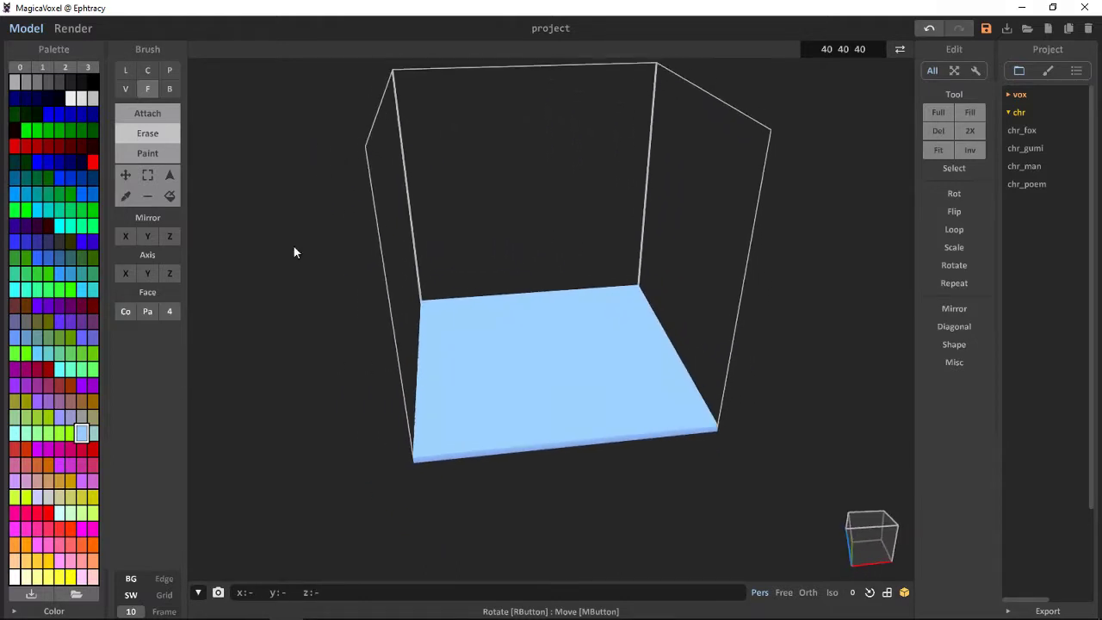
Draw a square slab in the middle of the floor with Attach in Box mode.
click(168, 90)
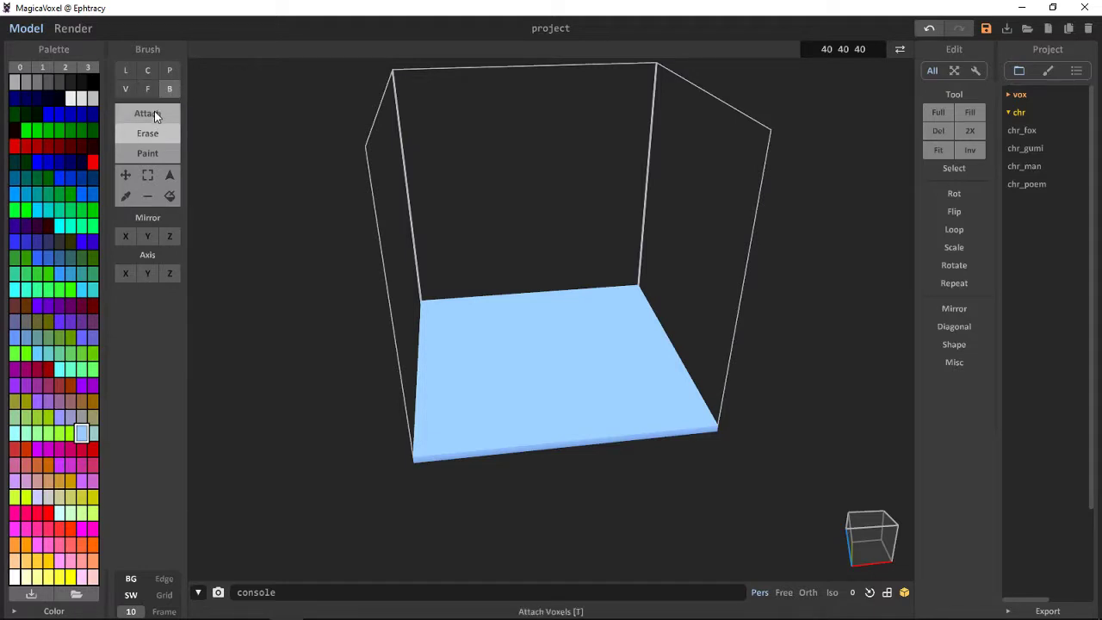
click(155, 113)
right_drag(542, 264, 551, 325)
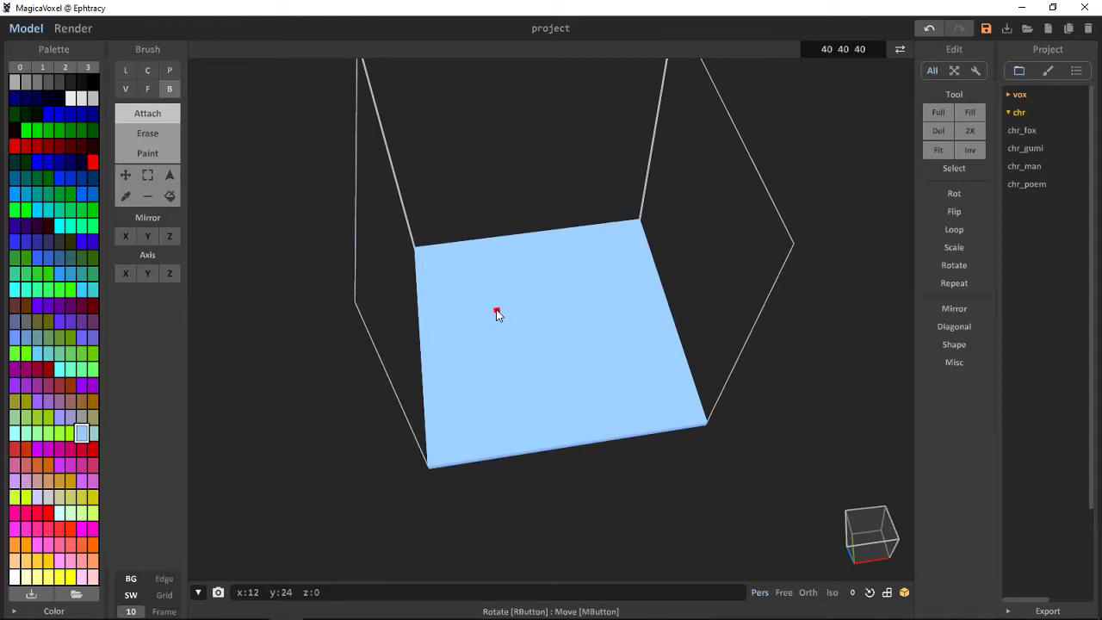
mouse_move(493, 293)
mouse_down()
mouse_move(546, 350)
mouse_move(602, 369)
mouse_move(597, 344)
mouse_move(589, 348)
mouse_up()
right_drag(590, 344, 415, 324)
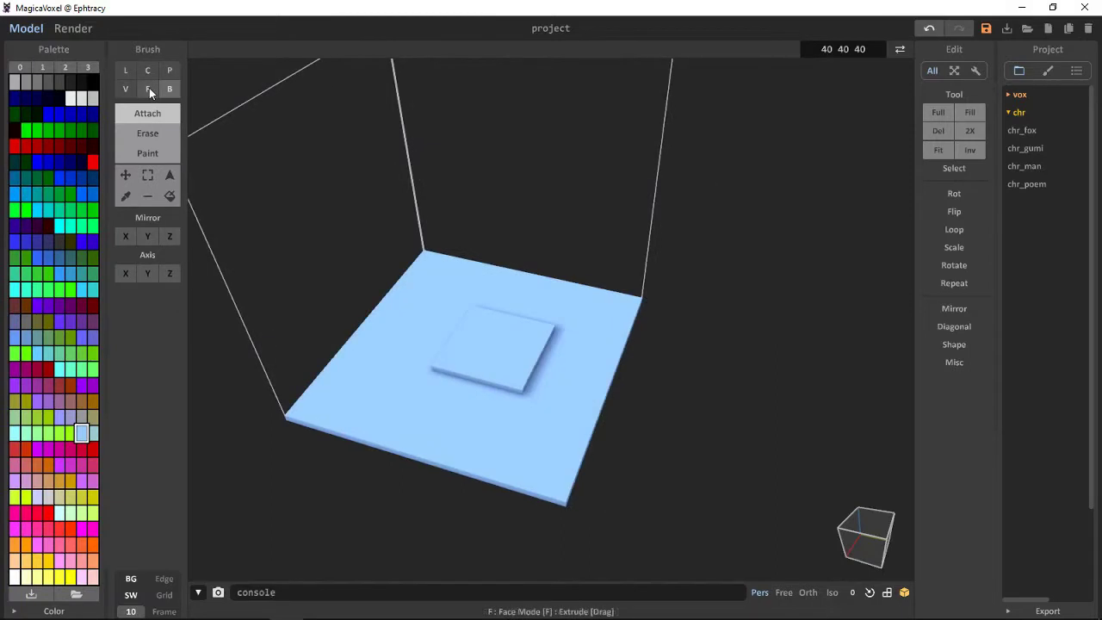
Extrude the slab about ten layers upward in Face mode into a tall box.
click(147, 89)
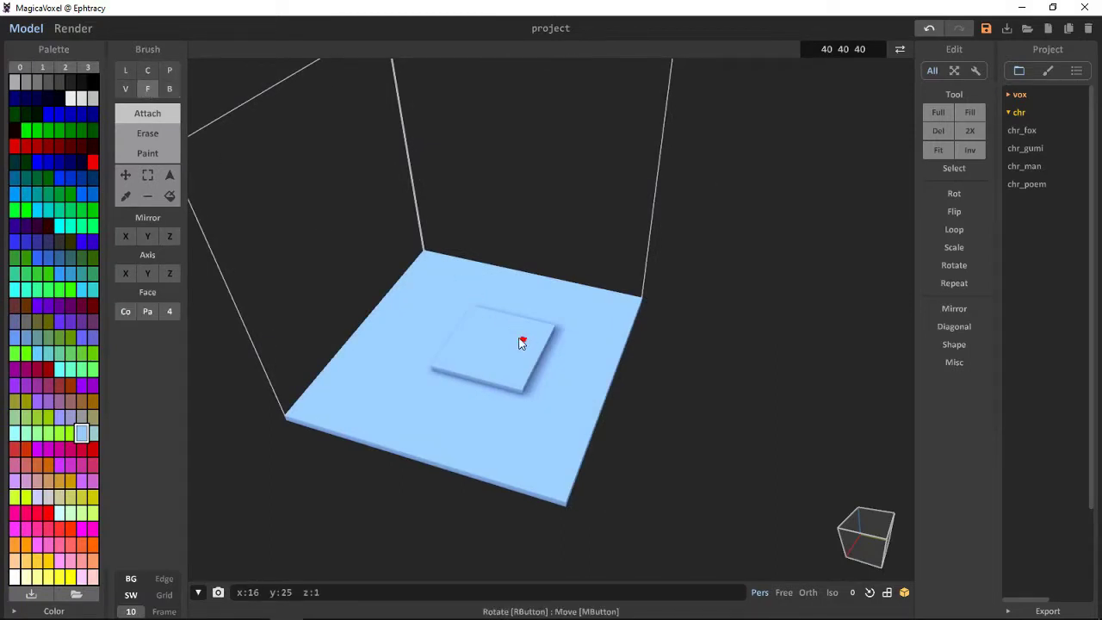
drag(504, 352, 476, 292)
right_drag(475, 293, 570, 245)
scroll(568, 245, up, 3)
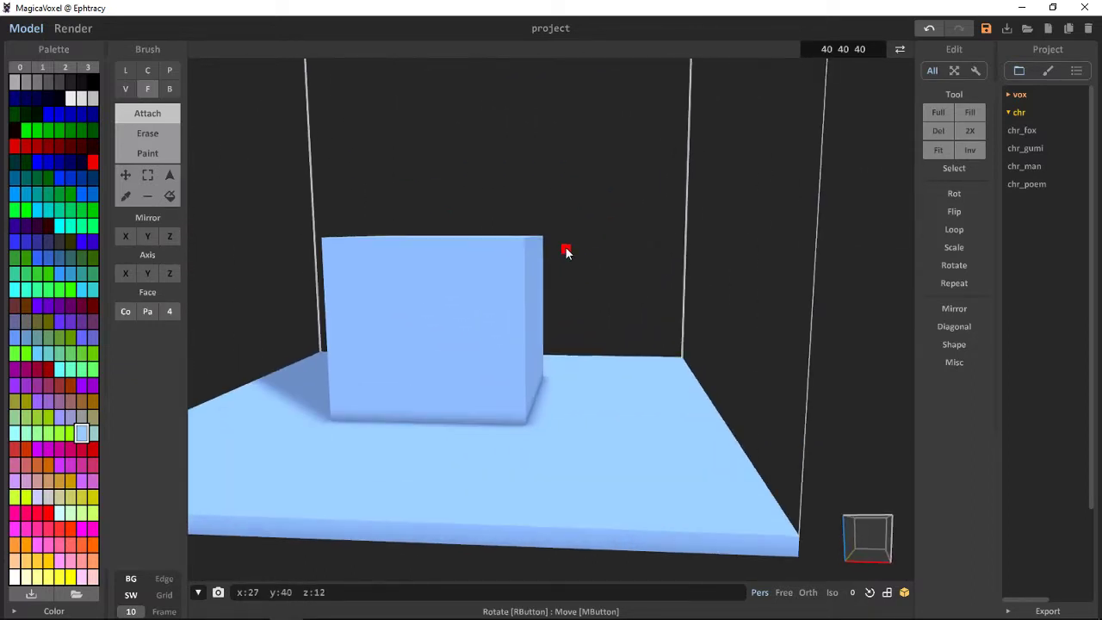
scroll(567, 248, up, 4)
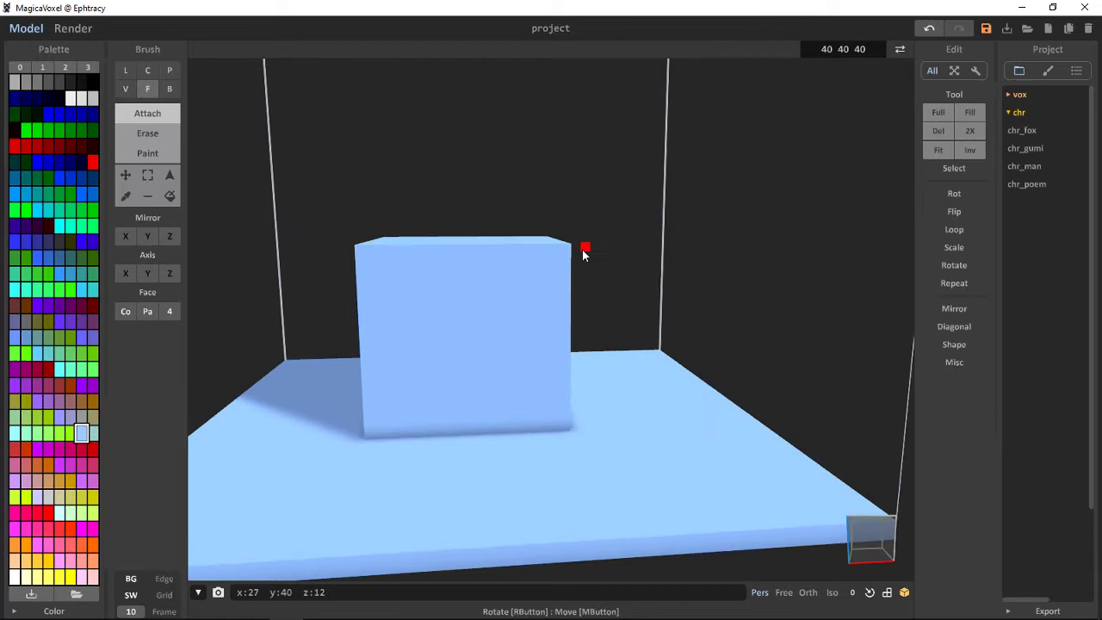
Line-erase a one-voxel step along the box's top edges, removing the leftover corner voxel.
click(148, 136)
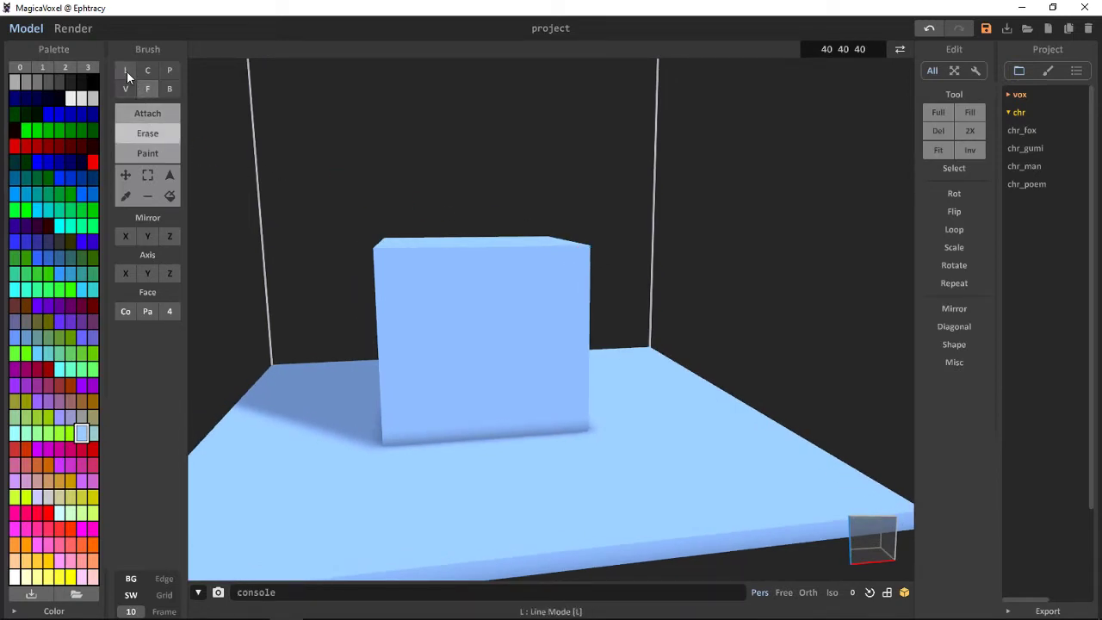
click(126, 71)
right_drag(451, 268, 551, 342)
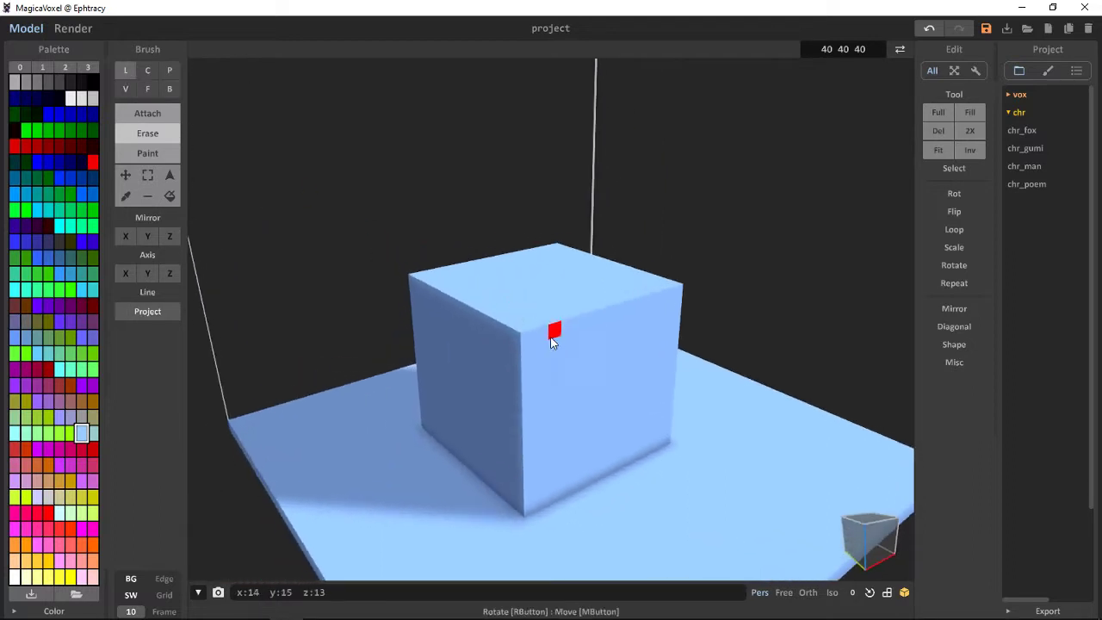
drag(552, 342, 418, 290)
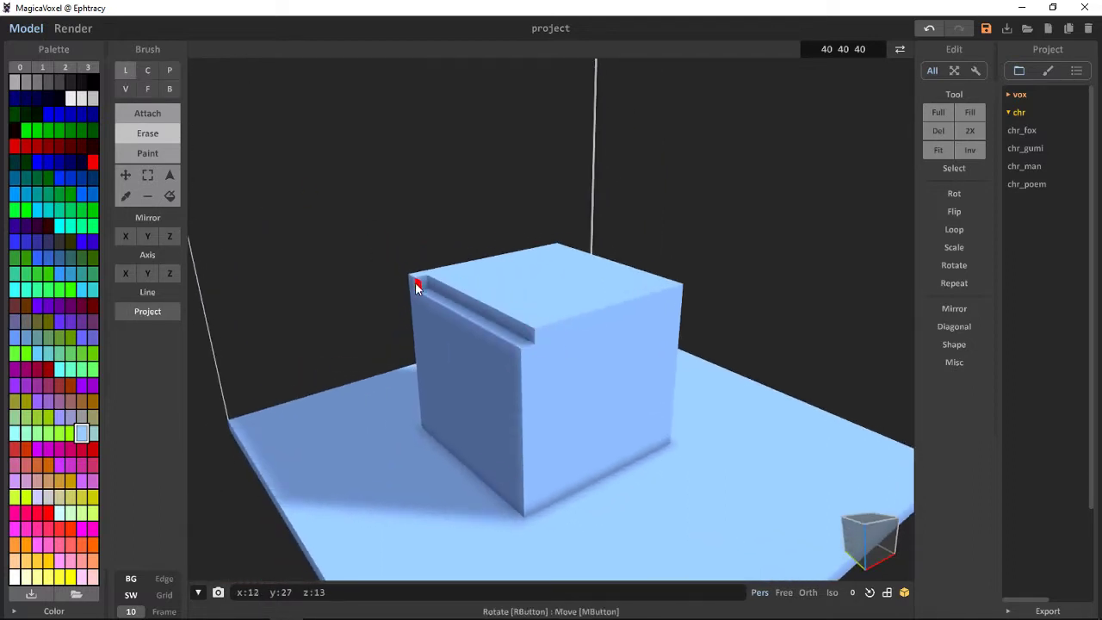
click(676, 293)
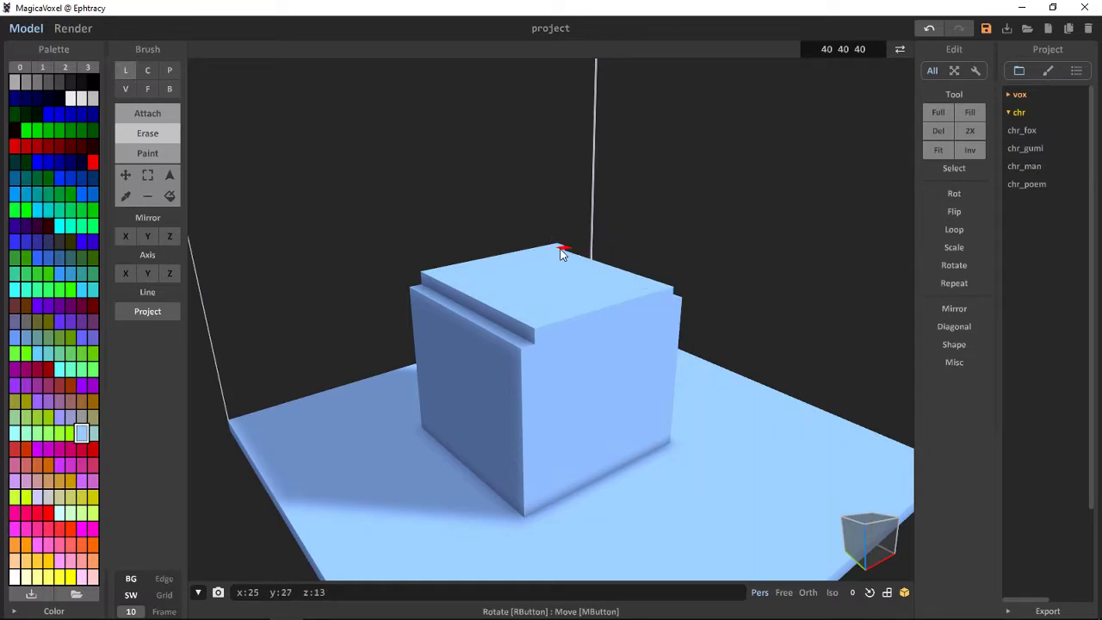
right_drag(542, 258, 459, 247)
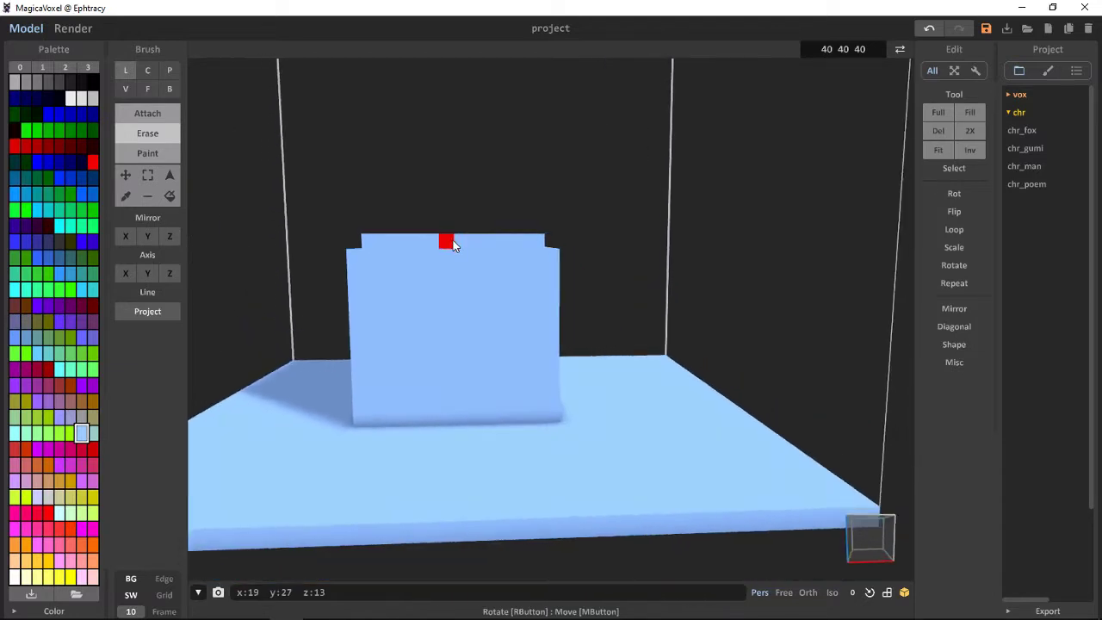
Box-erase a second window and a door reaching the bottom edge in the front face.
click(170, 88)
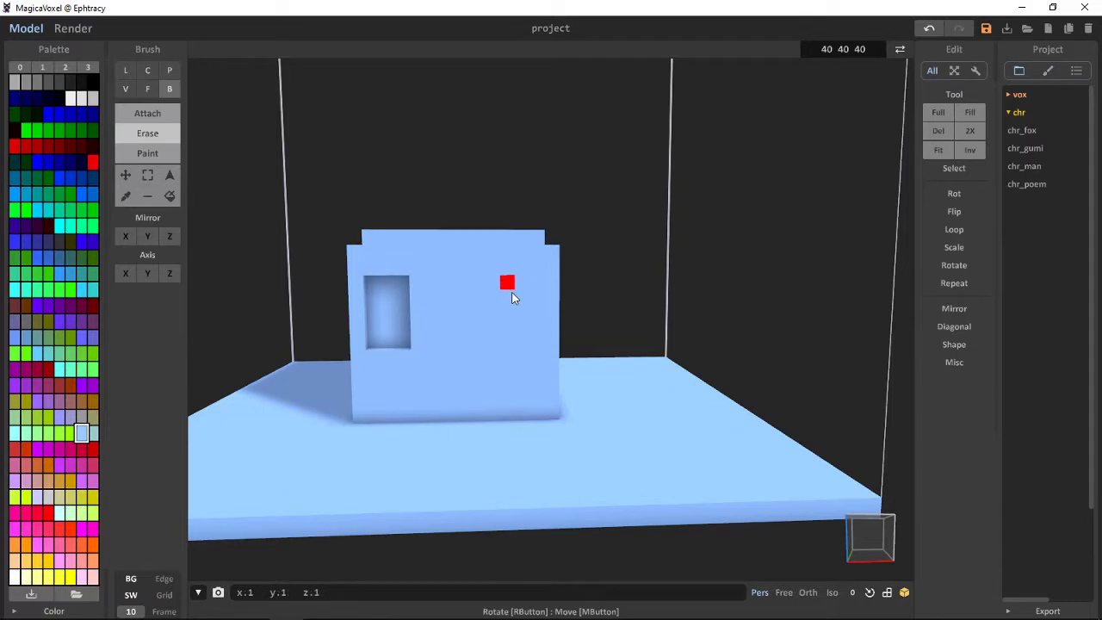
drag(511, 298, 537, 347)
scroll(473, 355, up, 5)
scroll(471, 342, up, 3)
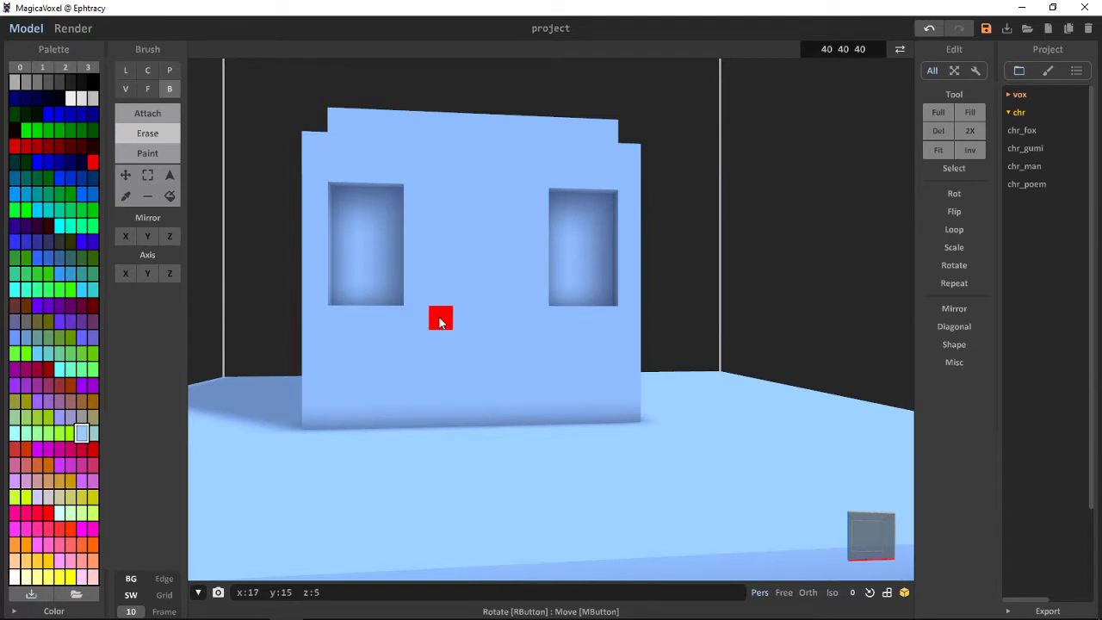
mouse_move(449, 300)
mouse_down()
mouse_move(517, 389)
mouse_move(517, 413)
mouse_up()
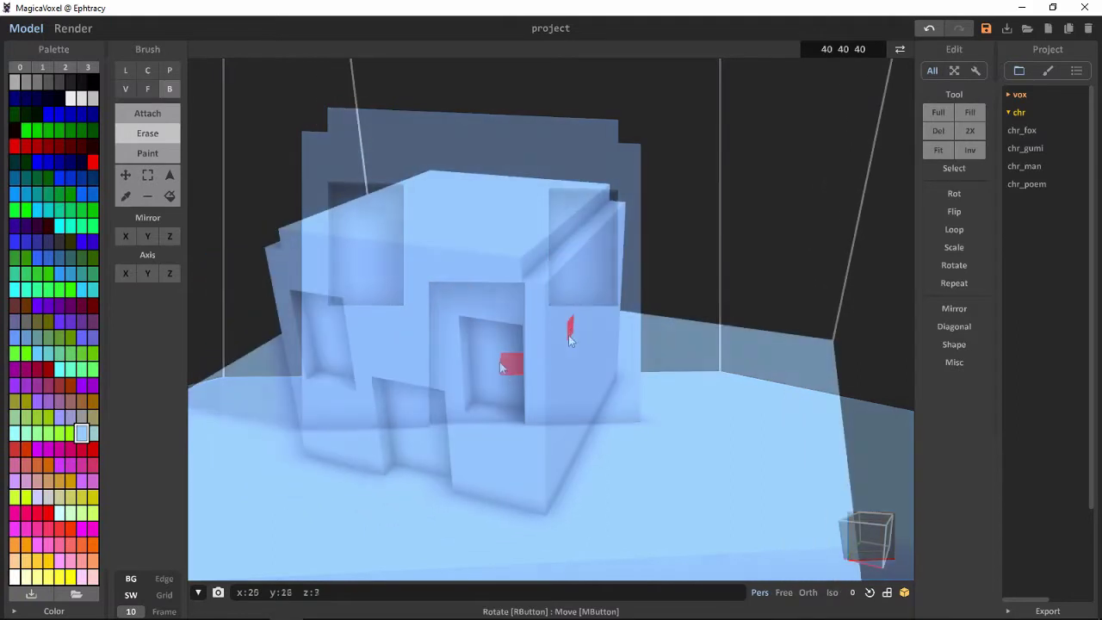
right_drag(606, 326, 660, 334)
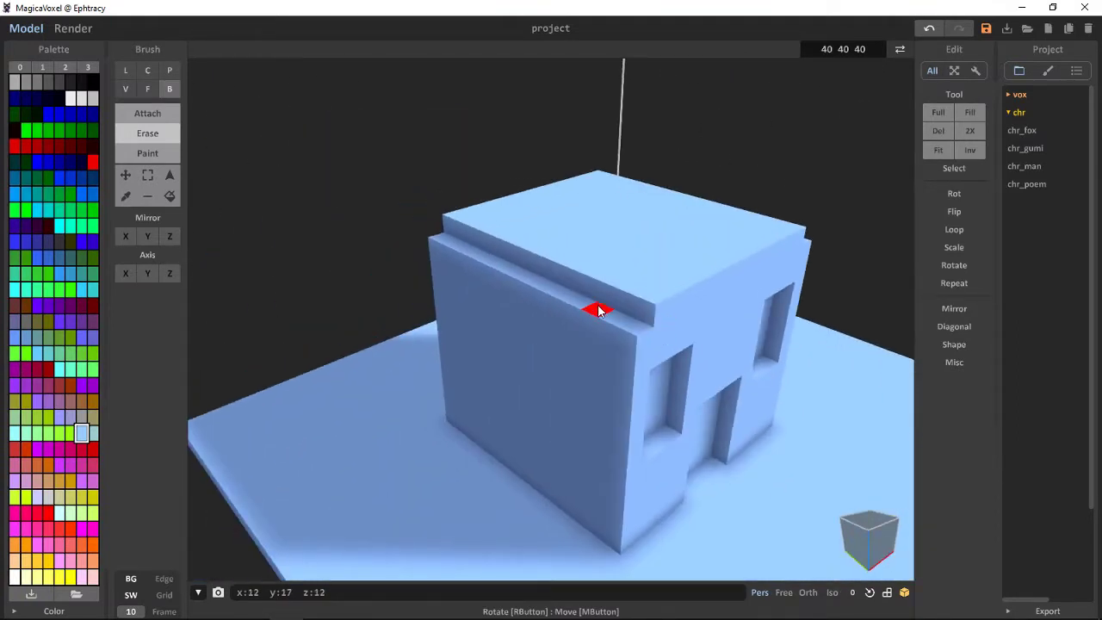
right_drag(593, 310, 493, 293)
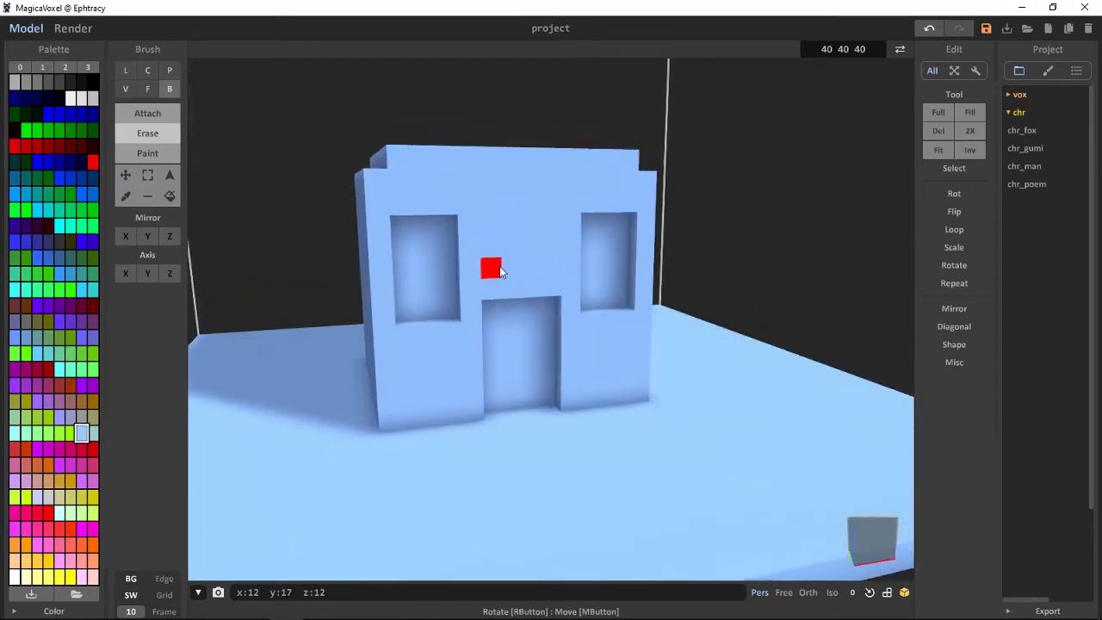
right_drag(499, 270, 270, 299)
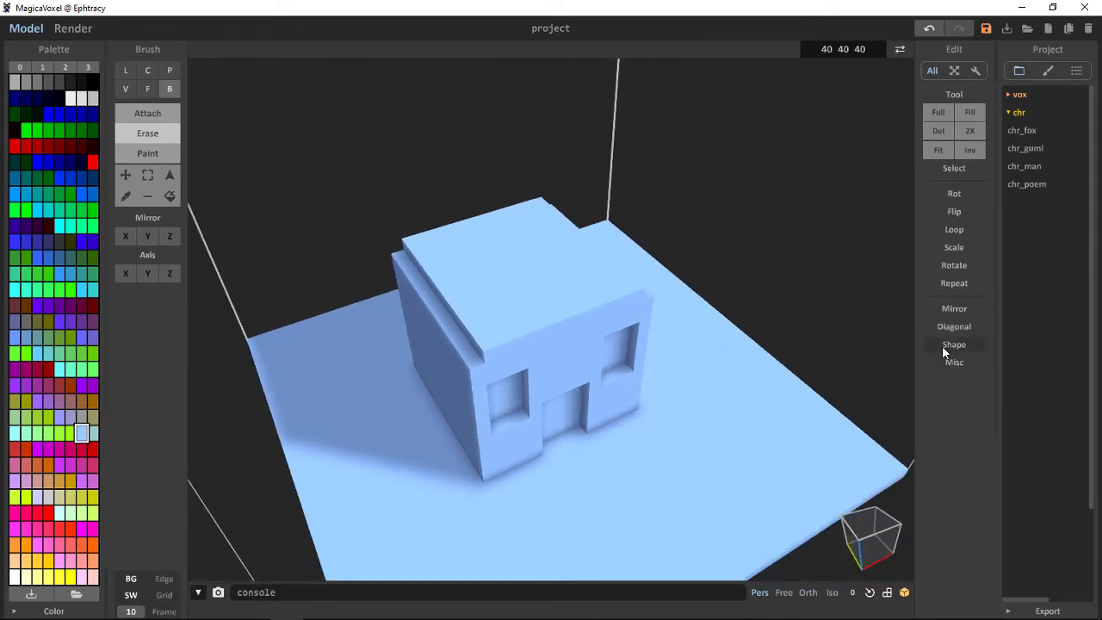
drag(787, 288, 731, 280)
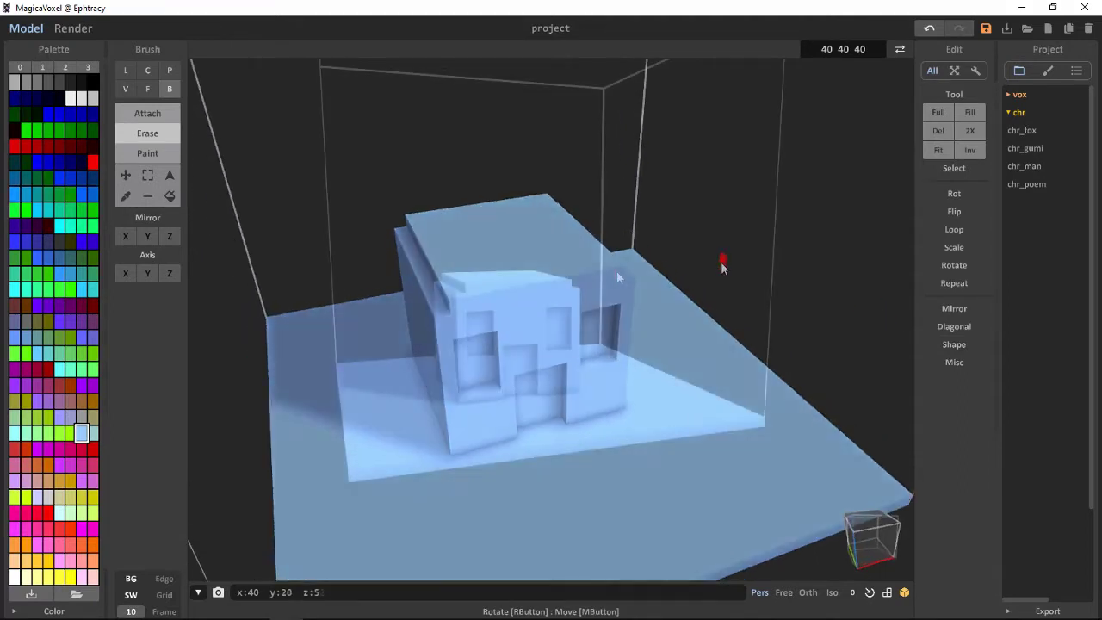
click(616, 270)
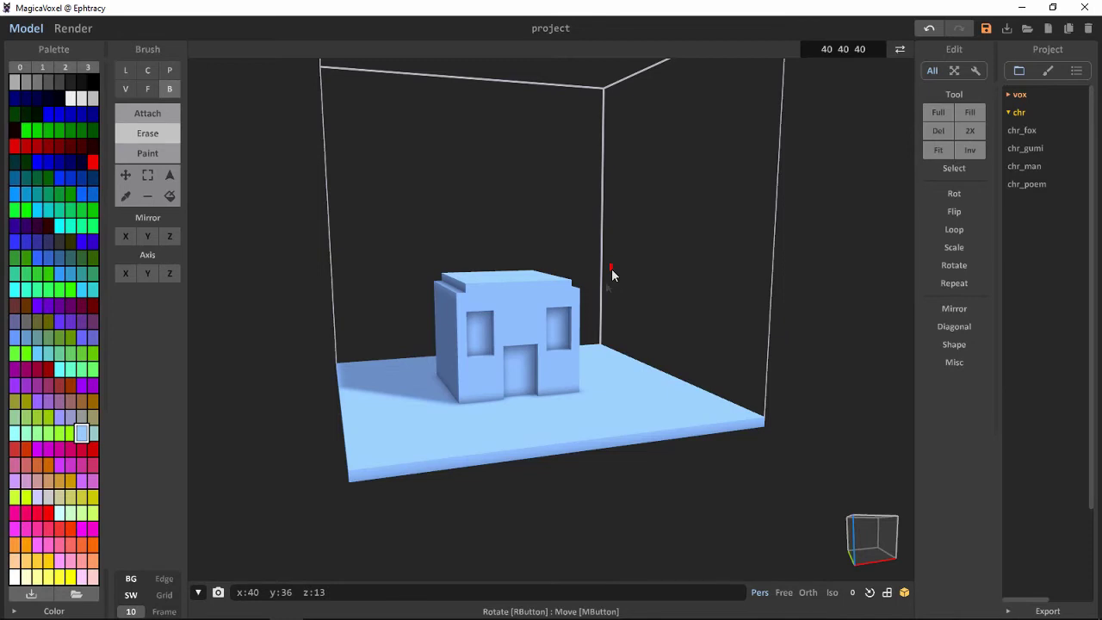
right_drag(610, 273, 678, 320)
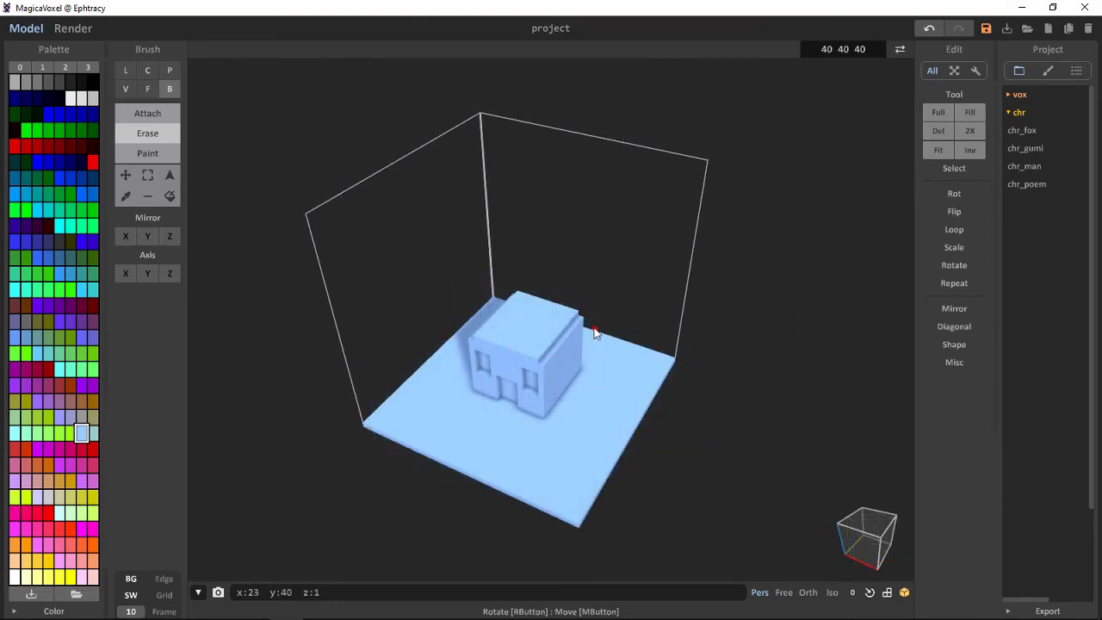
mouse_move(647, 317)
right_down()
mouse_move(624, 330)
mouse_move(660, 308)
mouse_move(676, 267)
right_up()
scroll(671, 271, up, 3)
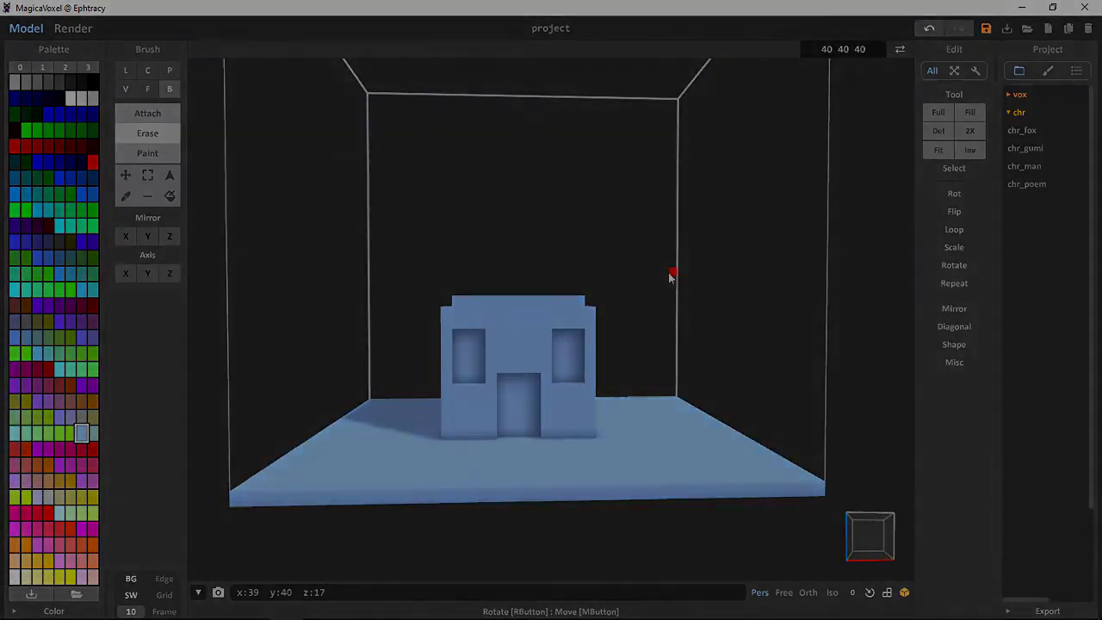